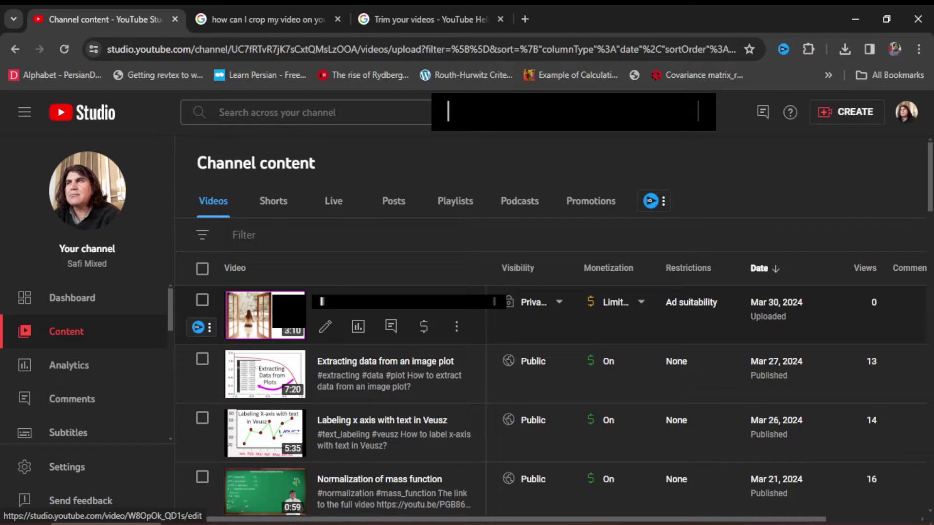
Open the details page of the private video 'How to download videos and audios from YouTube'.
left_click(322, 302)
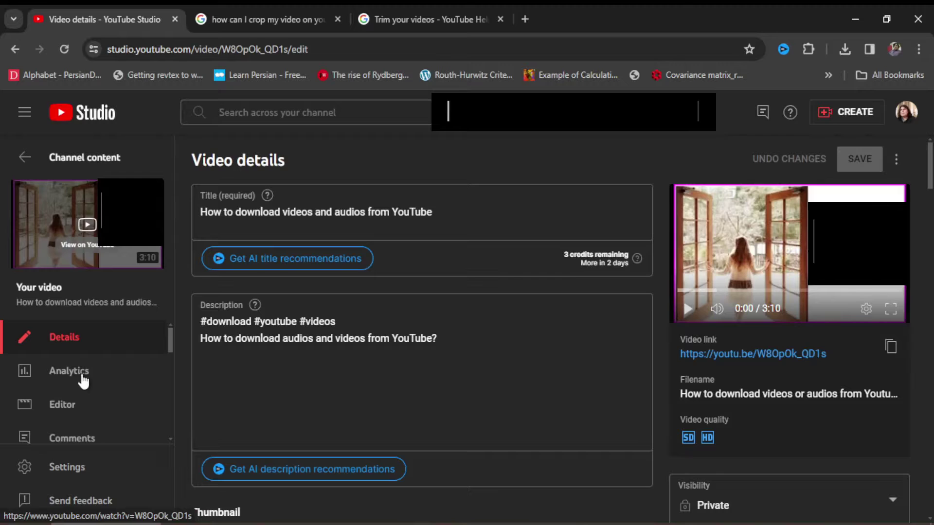
Switch to the Editor from the video's sidebar to see its trim, blur and audio tools.
left_click(63, 405)
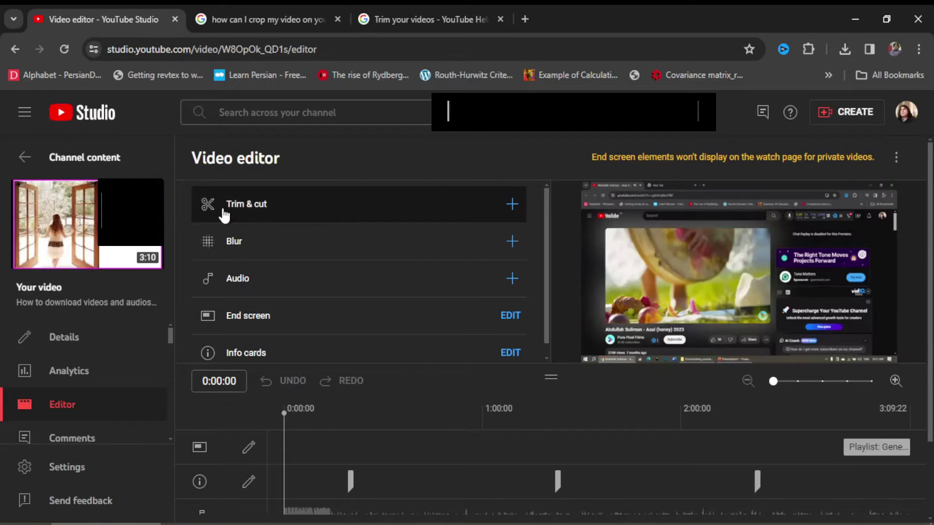
Drag the clip's start trim handle to about 0:13:12, keeping the 3:09:20 end.
left_click(261, 208)
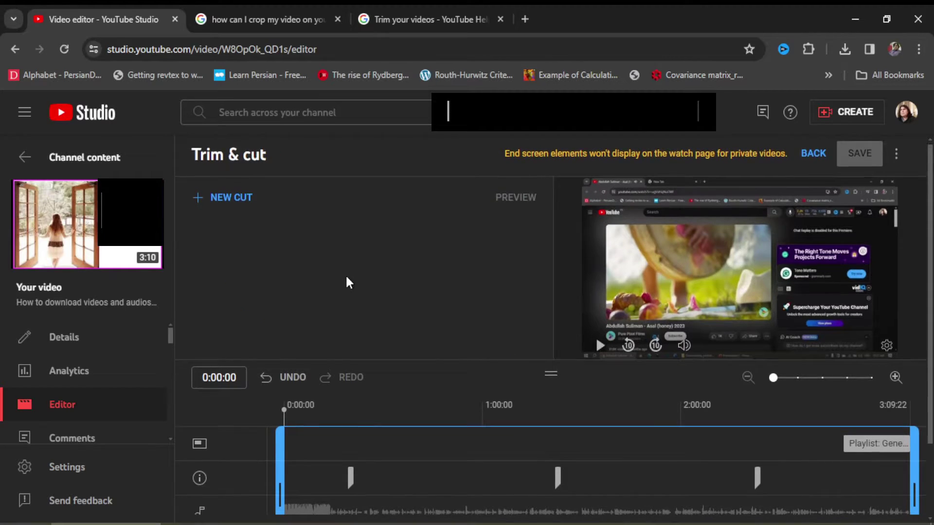
scroll(345, 274, "down", 3)
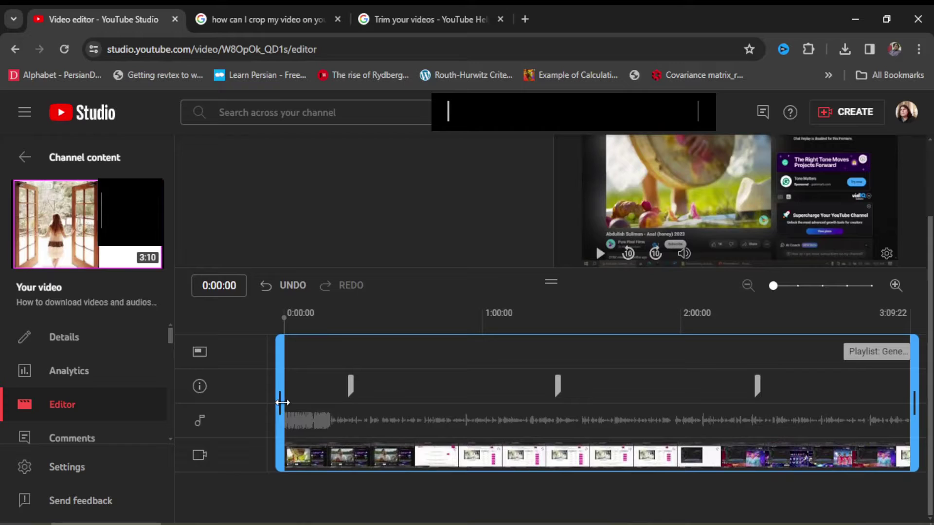
left_click_drag(278, 404, 331, 402)
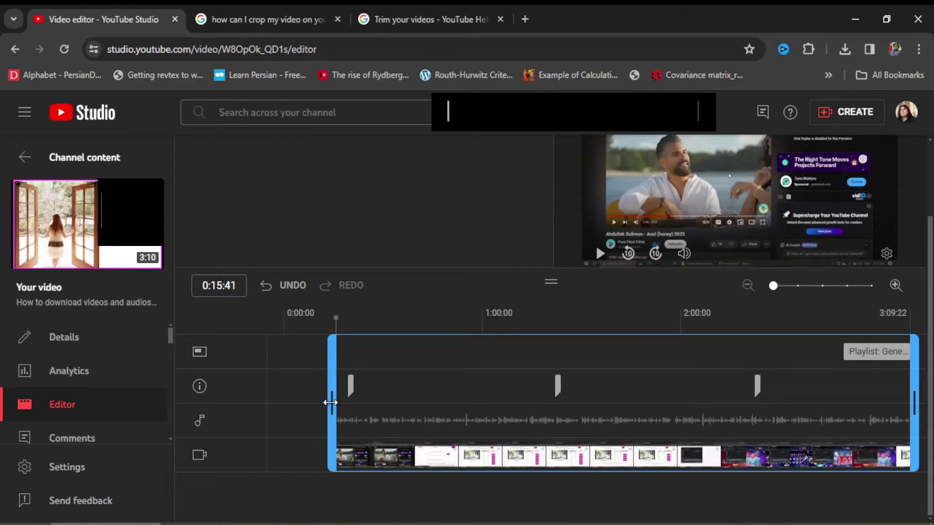
left_click_drag(331, 403, 325, 424)
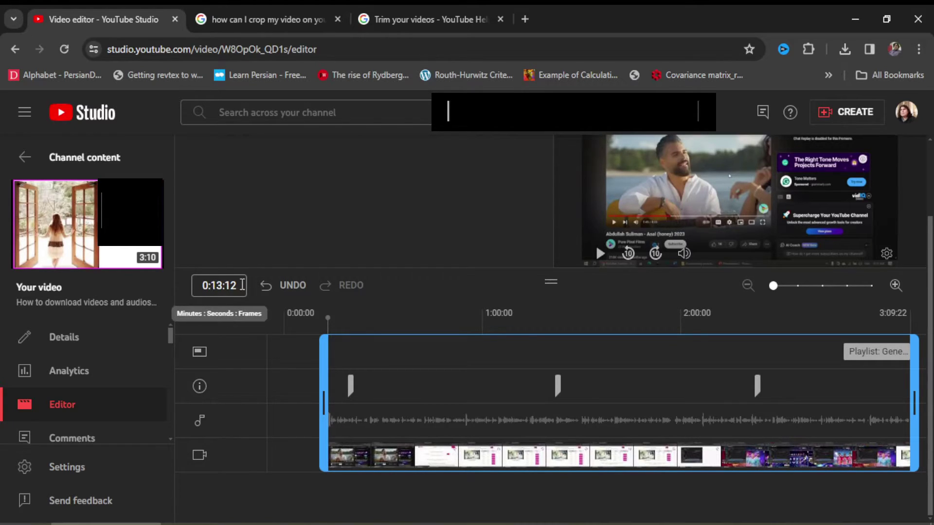
type("3:09:20")
key("Return")
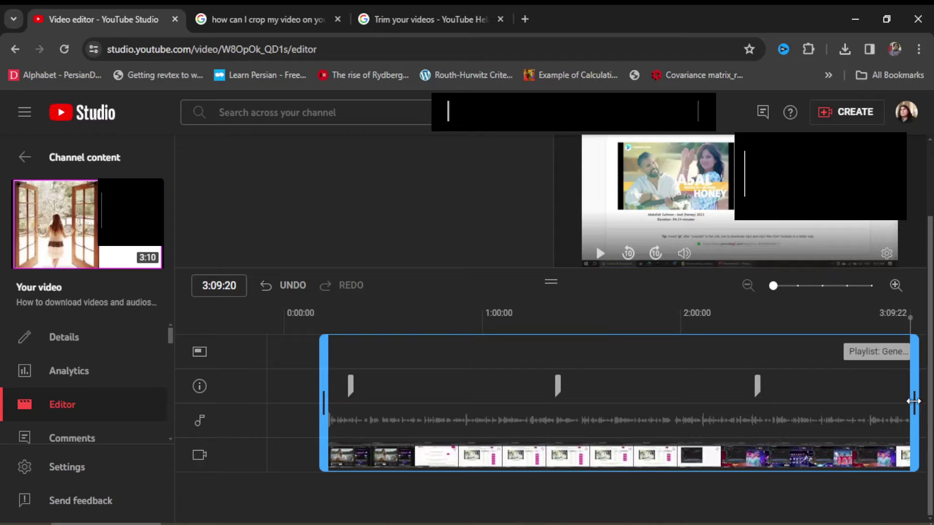
left_click_drag(914, 401, 868, 402)
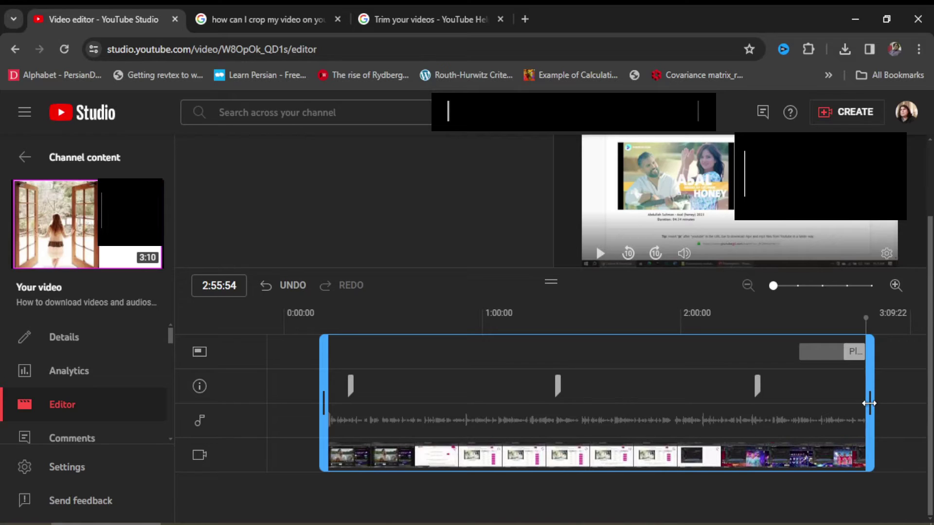
left_click_drag(869, 402, 927, 400)
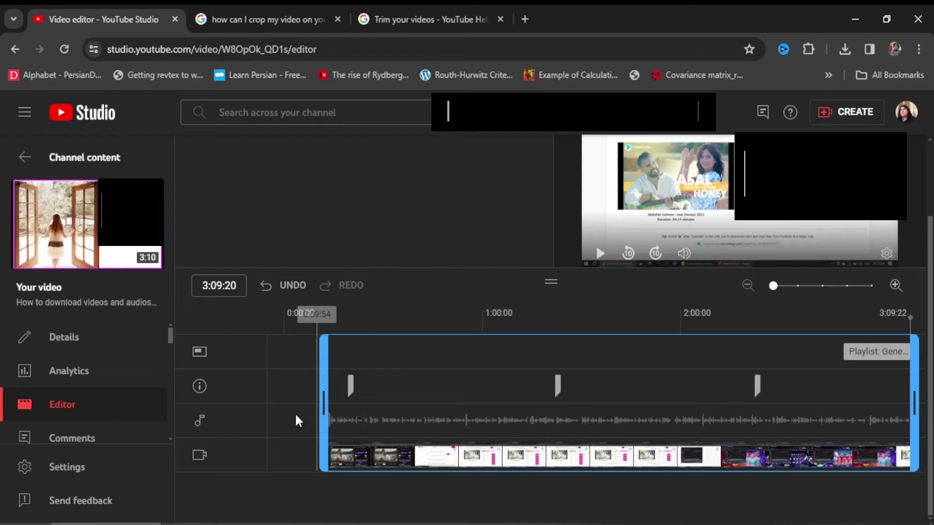
Save the trim edit and confirm in the Save changes? dialog.
left_click(498, 322)
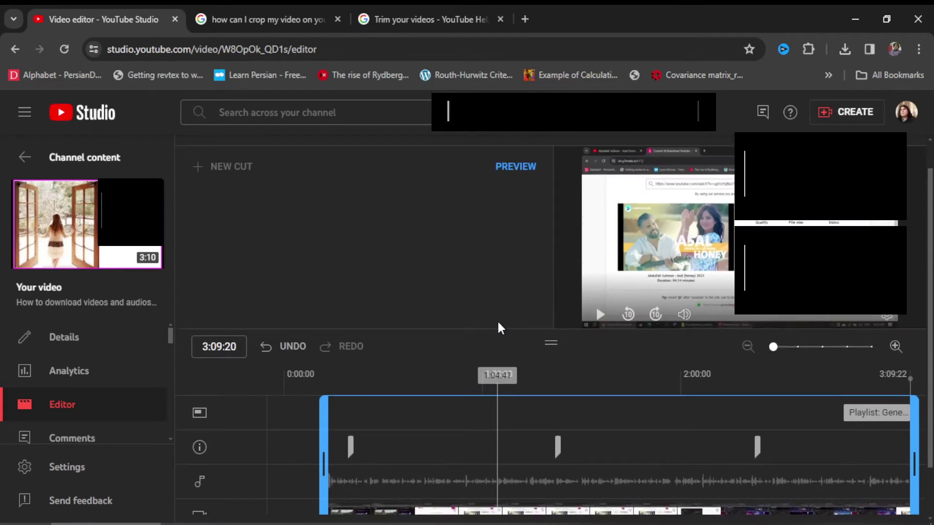
scroll(496, 320, "up", 1)
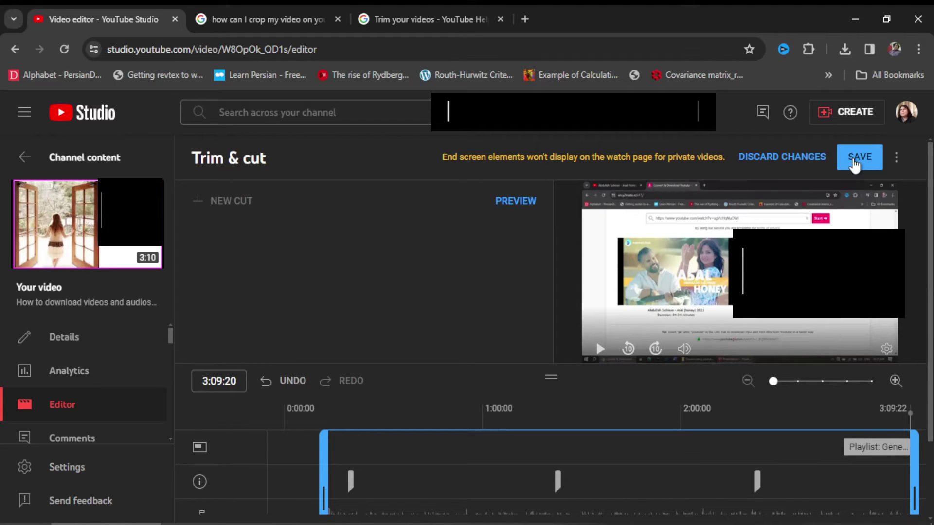
left_click(855, 159)
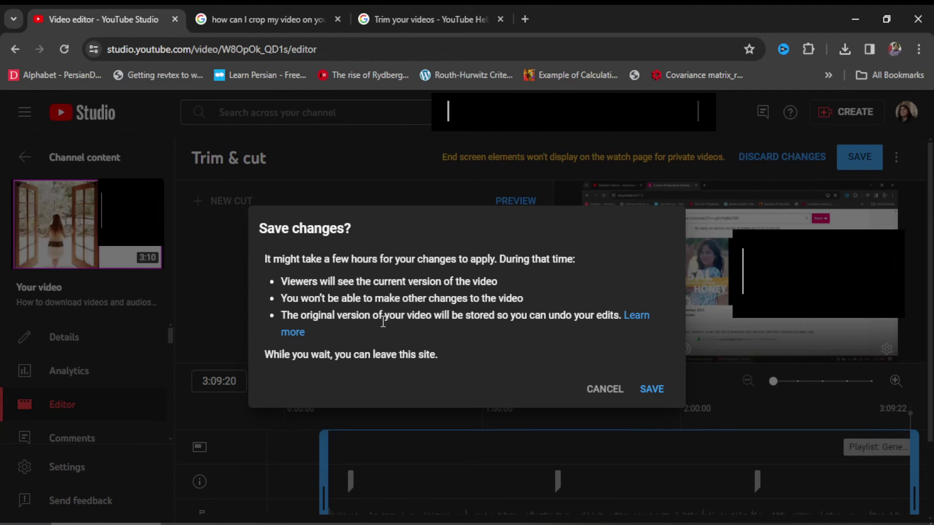
left_click(652, 389)
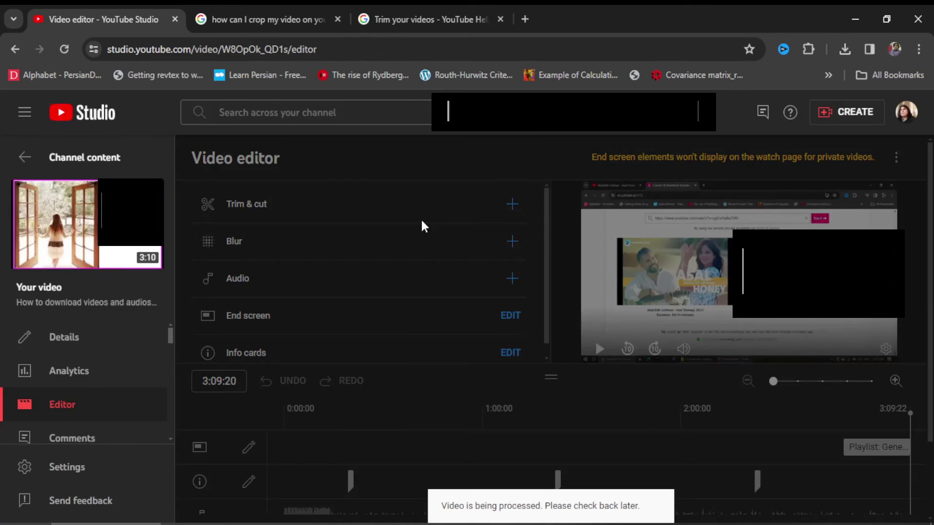